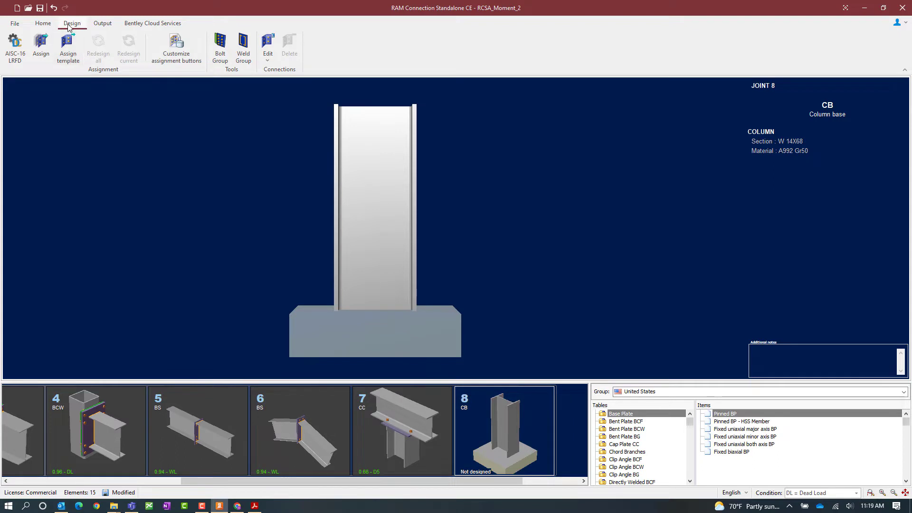
Assign the Smart Connections Fixed Biaxial Base Plate connection to joint 8's column base
{"action": "left_click", "coordinate": [42, 50]}
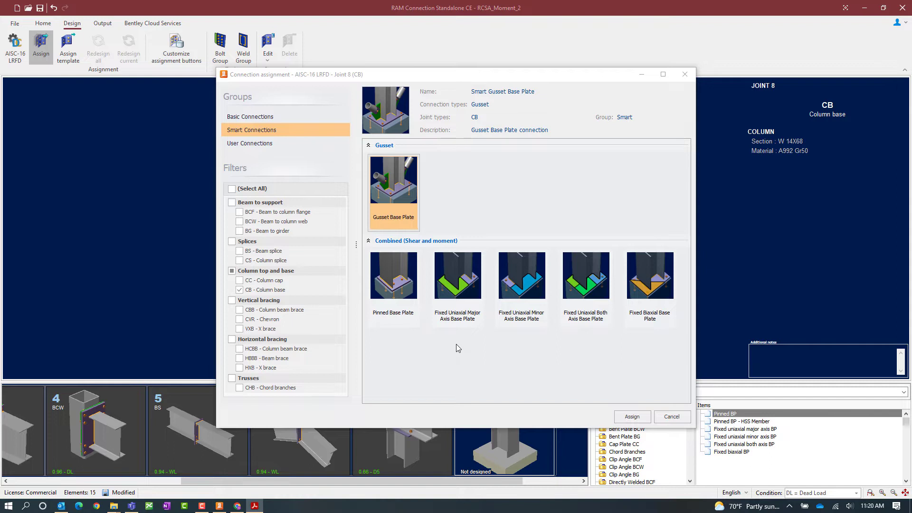
{"action": "left_click", "coordinate": [651, 322]}
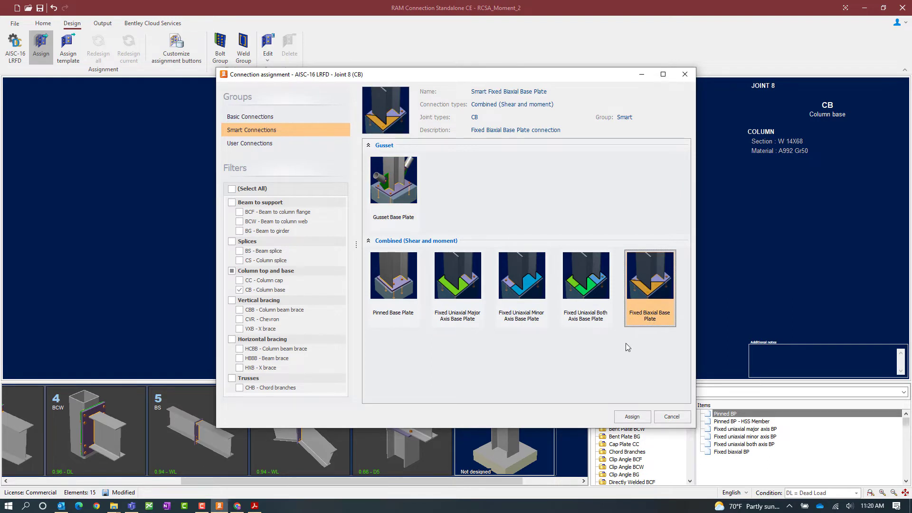
{"action": "left_click", "coordinate": [632, 417]}
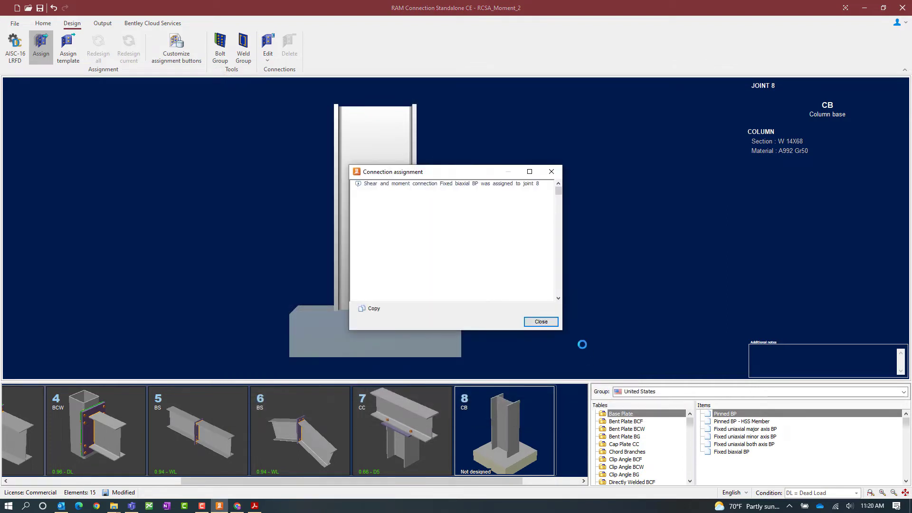
Dismiss the assignment confirmation and bring up the Edit connection-type list
{"action": "left_click", "coordinate": [541, 322]}
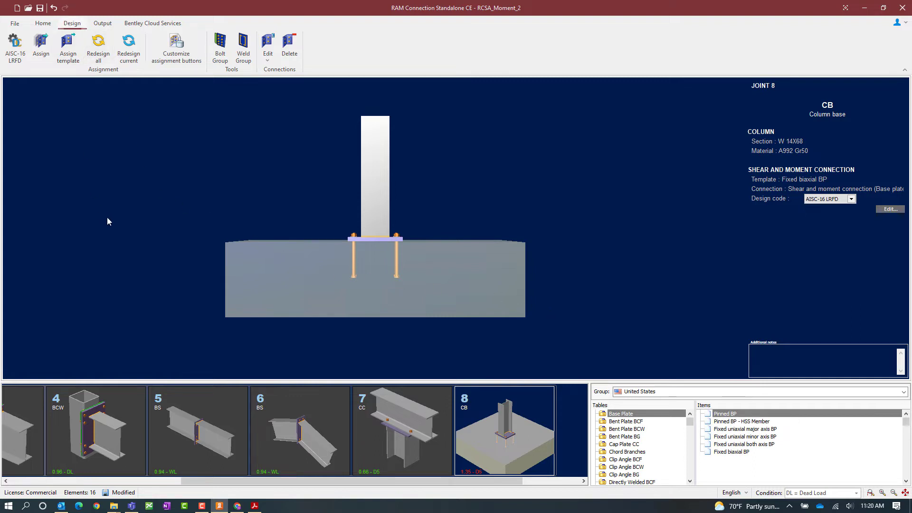
{"action": "left_click", "coordinate": [268, 56]}
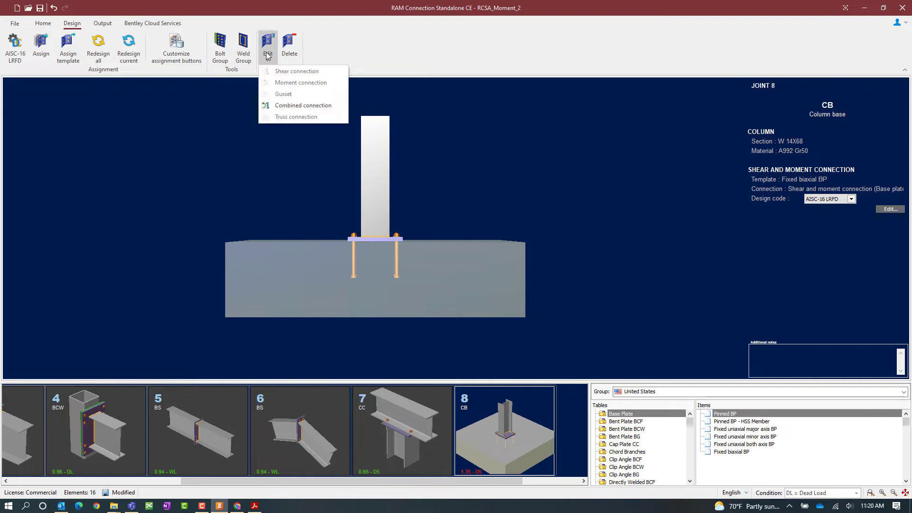
Edit joint 8's combined shear and moment connection and orbit to an elevated isometric view
{"action": "left_click", "coordinate": [291, 105]}
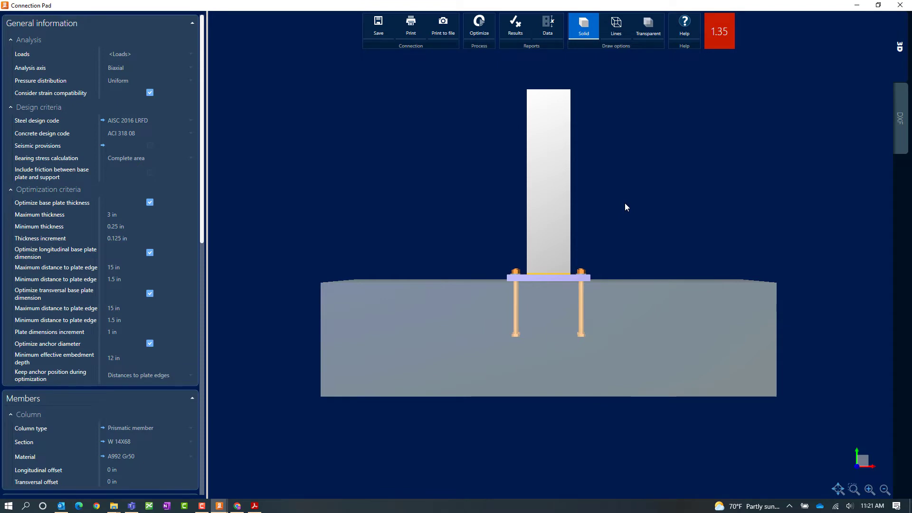
{"action": "left_click_drag", "start_coordinate": [625, 208], "coordinate": [602, 237]}
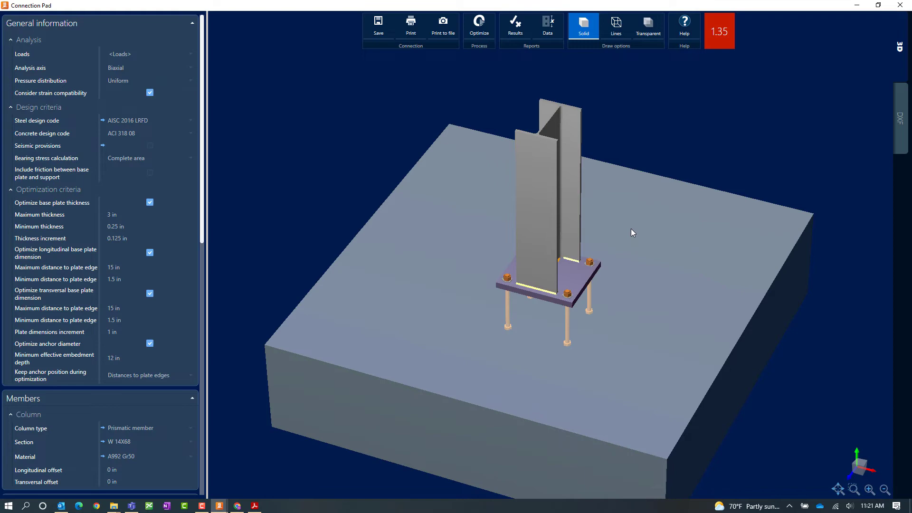
Bring up the design results report and flag the failing flexural yielding tension check
{"action": "left_click", "coordinate": [517, 34]}
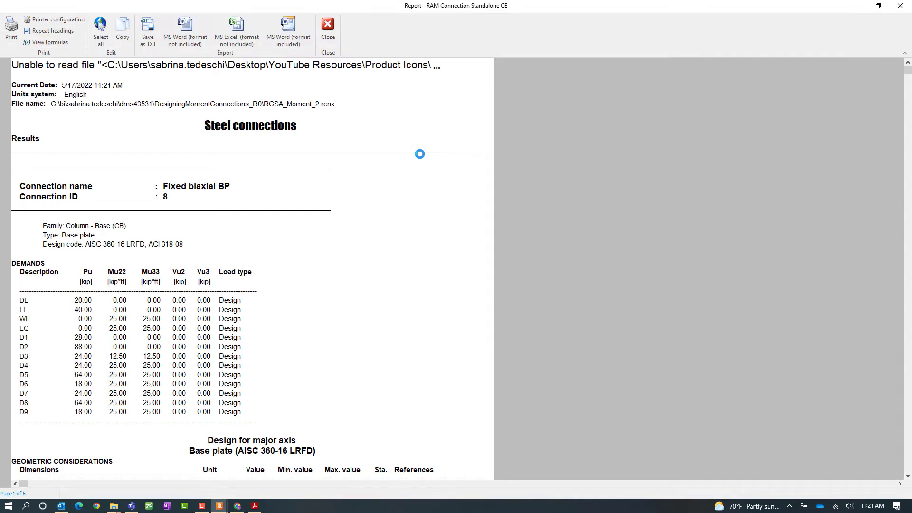
{"action": "scroll", "coordinate": [408, 221], "scroll_direction": "down", "scroll_amount": 7}
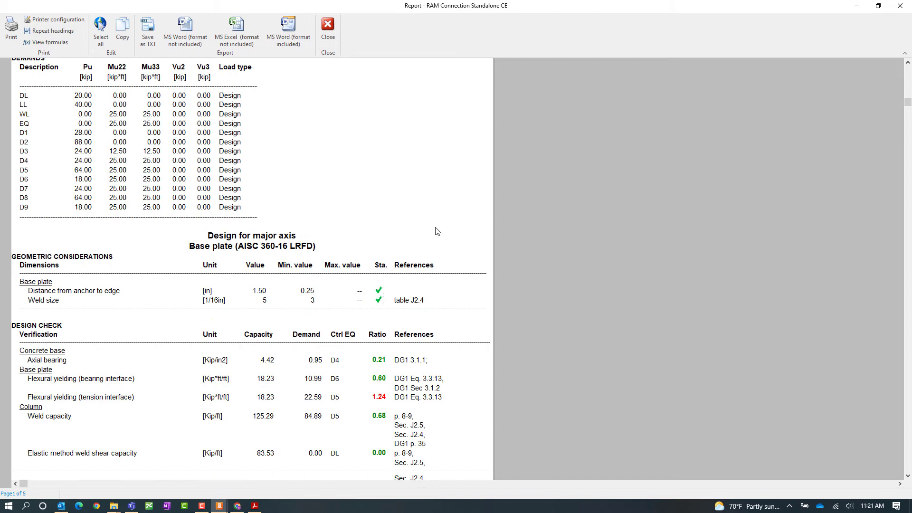
{"action": "scroll", "coordinate": [441, 240], "scroll_direction": "down", "scroll_amount": 2}
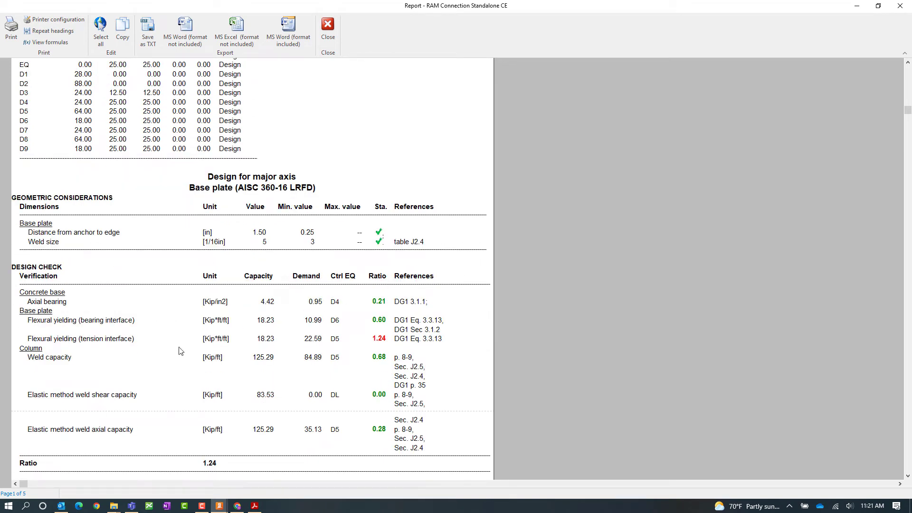
{"action": "left_click", "coordinate": [108, 342]}
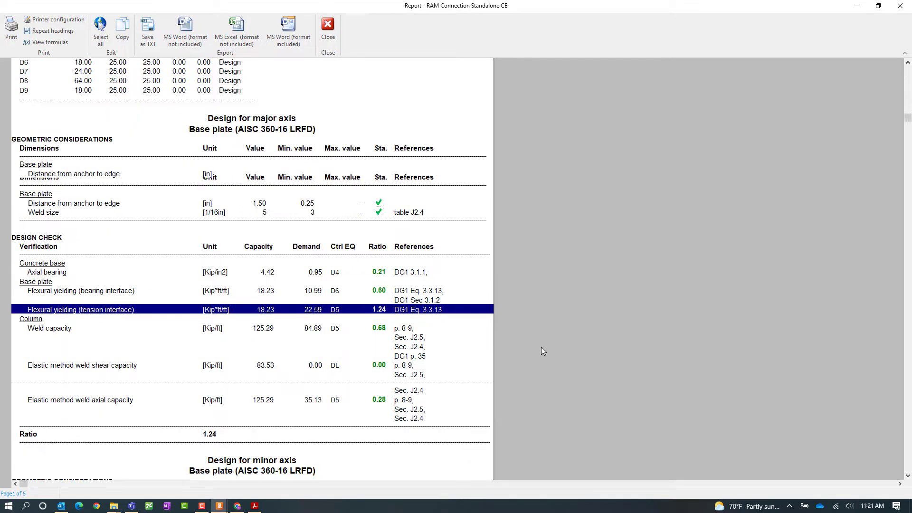
Flag the failing anchor tension check at 1.35, then close the report
{"action": "scroll", "coordinate": [551, 330], "scroll_direction": "down", "scroll_amount": 6}
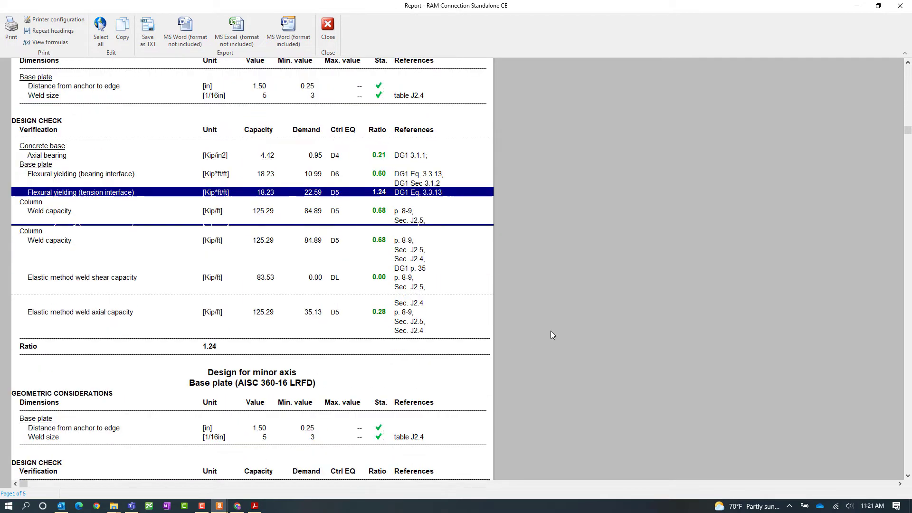
{"action": "scroll", "coordinate": [549, 338], "scroll_direction": "down", "scroll_amount": 2}
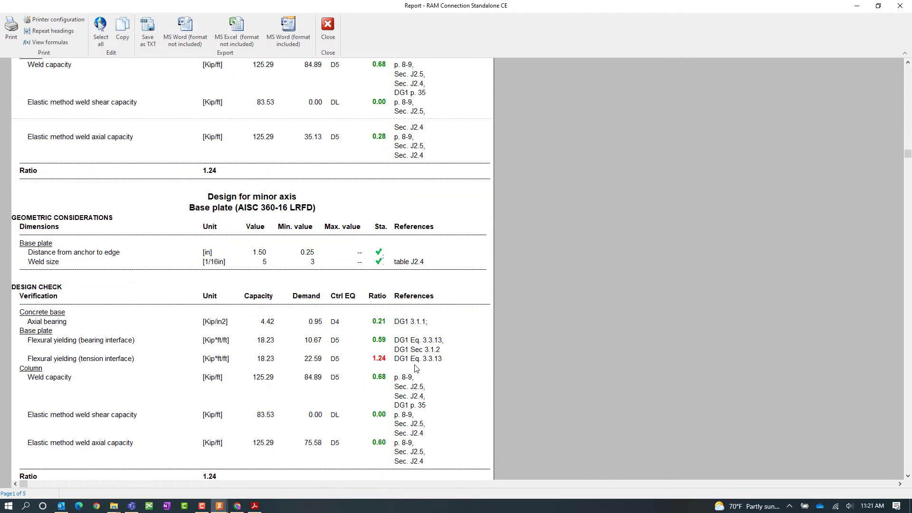
{"action": "scroll", "coordinate": [570, 330], "scroll_direction": "down", "scroll_amount": 7}
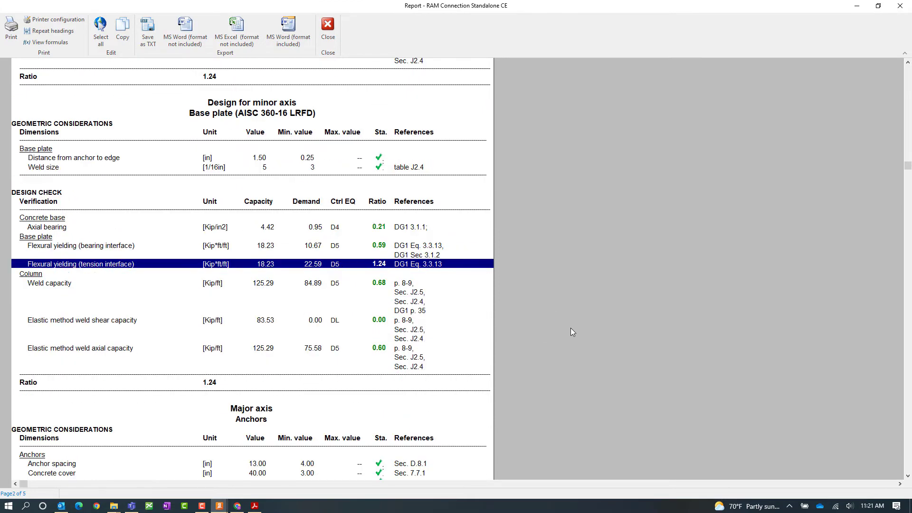
{"action": "scroll", "coordinate": [570, 336], "scroll_direction": "down", "scroll_amount": 3}
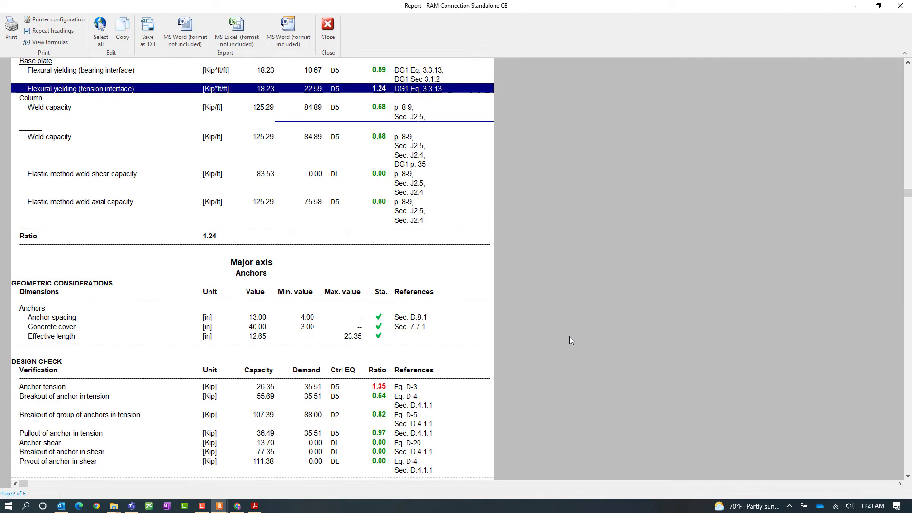
{"action": "left_click", "coordinate": [46, 331]}
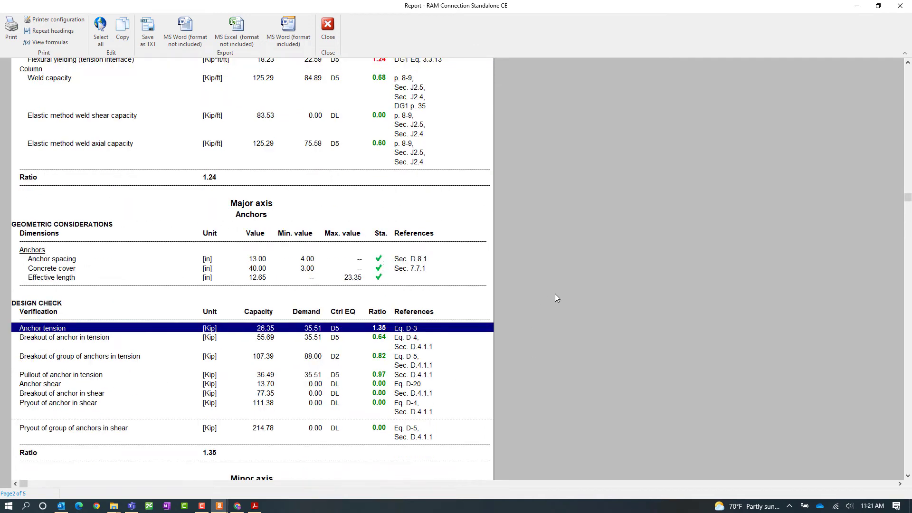
{"action": "scroll", "coordinate": [582, 294], "scroll_direction": "down", "scroll_amount": 8}
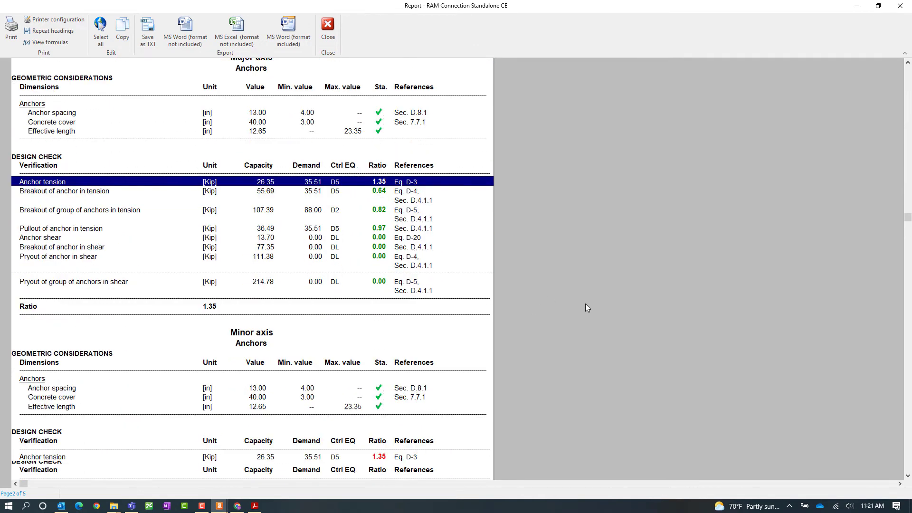
{"action": "scroll", "coordinate": [588, 307], "scroll_direction": "down", "scroll_amount": 7}
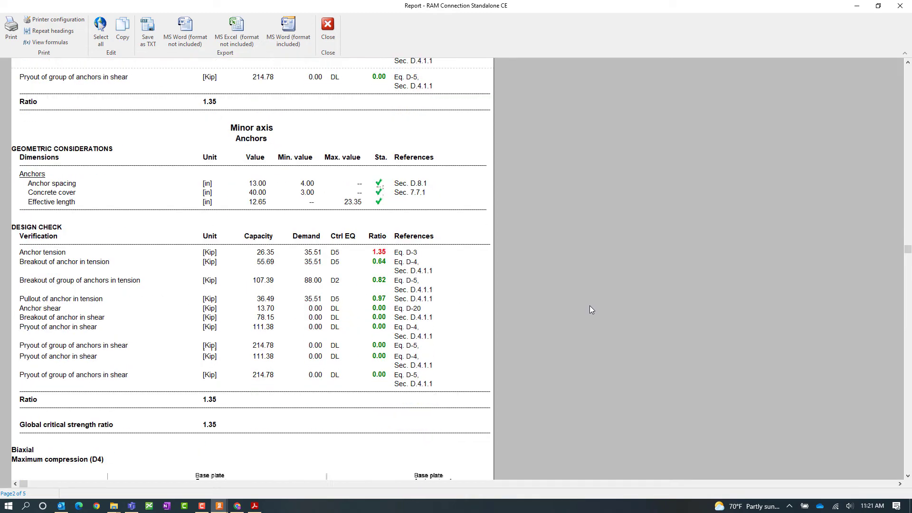
{"action": "scroll", "coordinate": [592, 301], "scroll_direction": "down", "scroll_amount": 9}
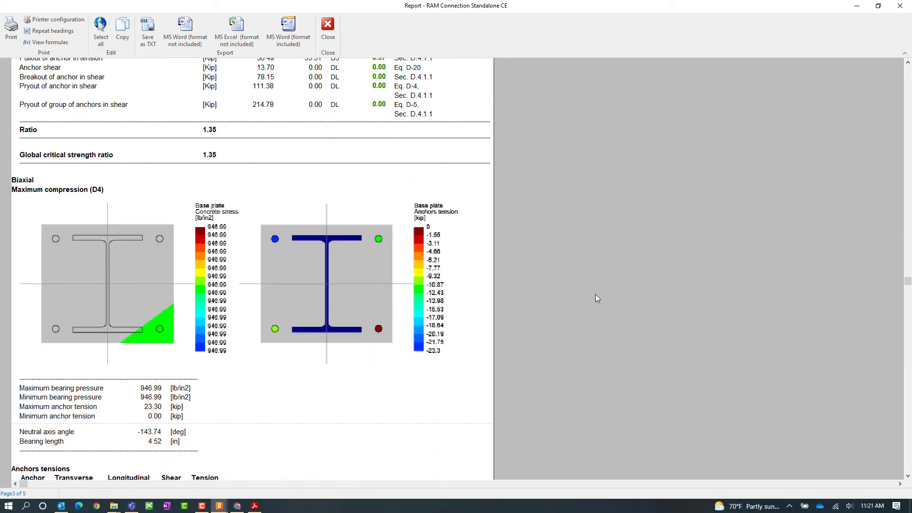
{"action": "scroll", "coordinate": [598, 298], "scroll_direction": "down", "scroll_amount": 8}
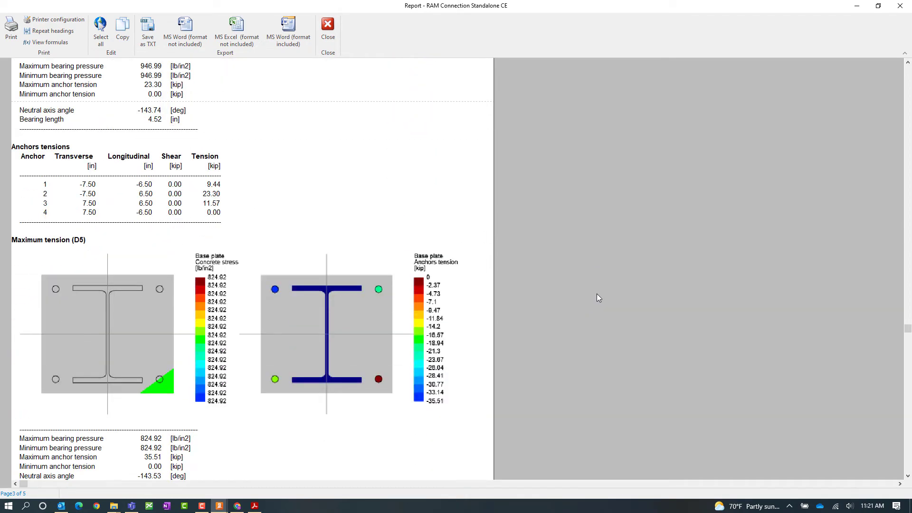
{"action": "left_click", "coordinate": [328, 40]}
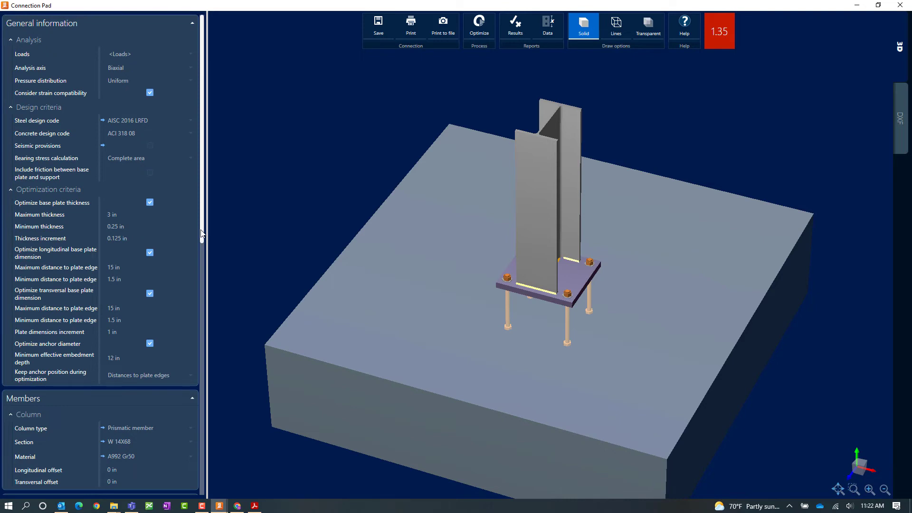
{"action": "left_click_drag", "start_coordinate": [202, 234], "coordinate": [183, 455]}
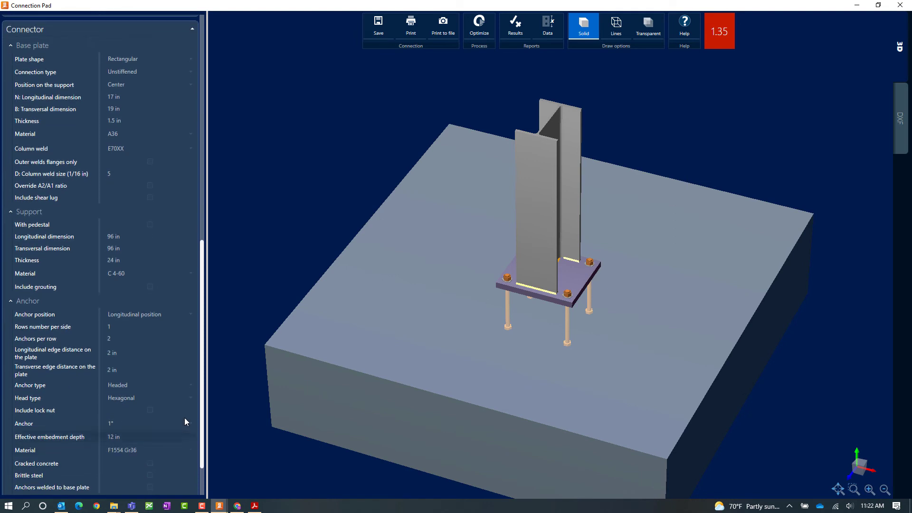
{"action": "left_click", "coordinate": [164, 61]}
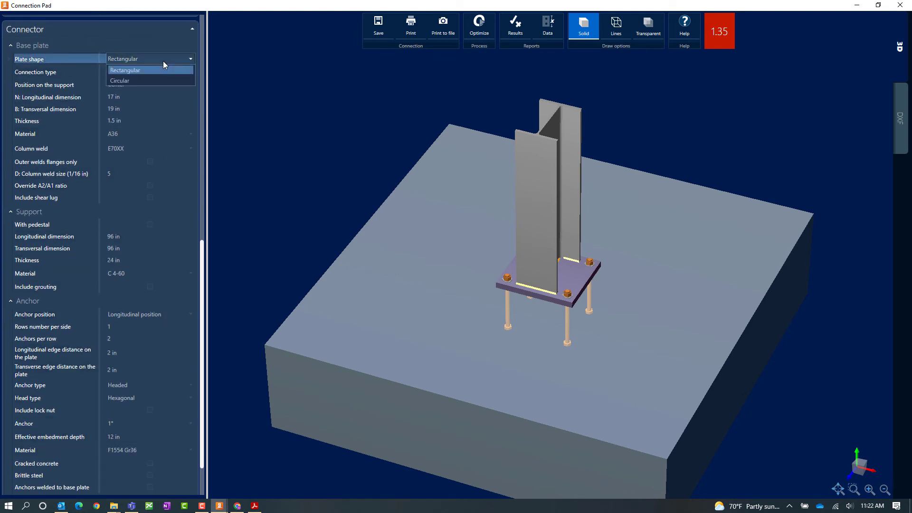
{"action": "left_click", "coordinate": [145, 70]}
{"action": "left_click", "coordinate": [144, 70]}
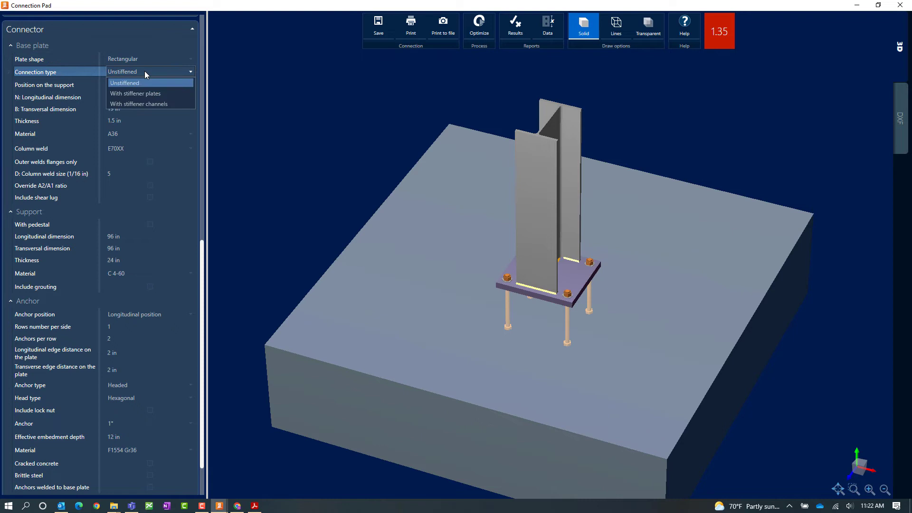
{"action": "left_click", "coordinate": [144, 69]}
{"action": "left_click", "coordinate": [132, 86]}
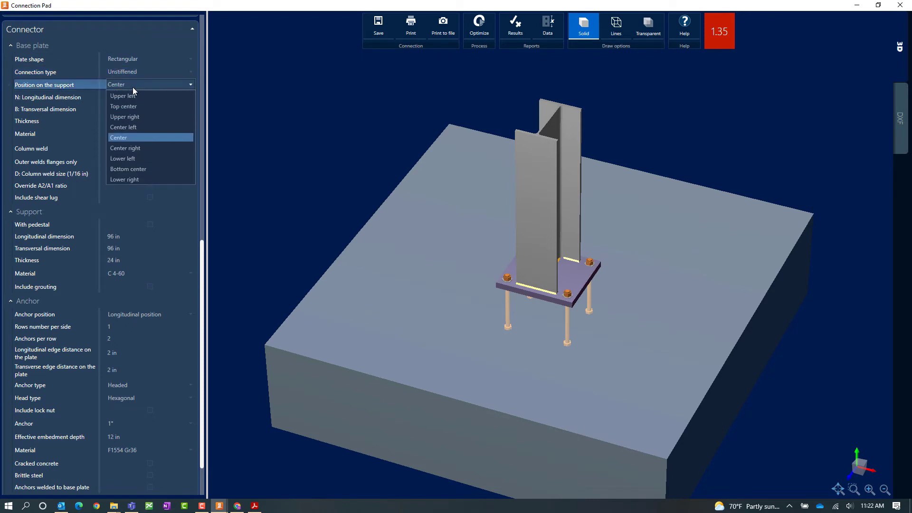
{"action": "left_click", "coordinate": [132, 87]}
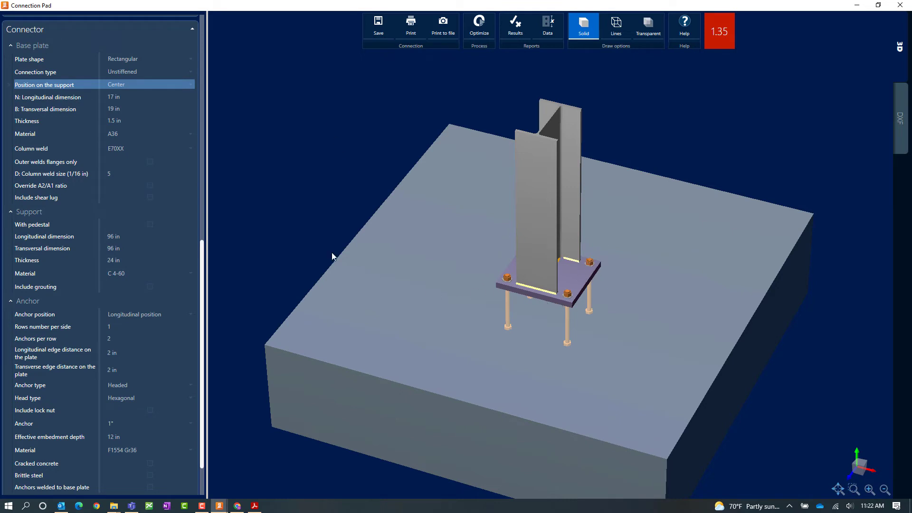
Set the base plate's longitudinal N and transversal B dimensions to 24 in each
{"action": "left_click", "coordinate": [135, 97]}
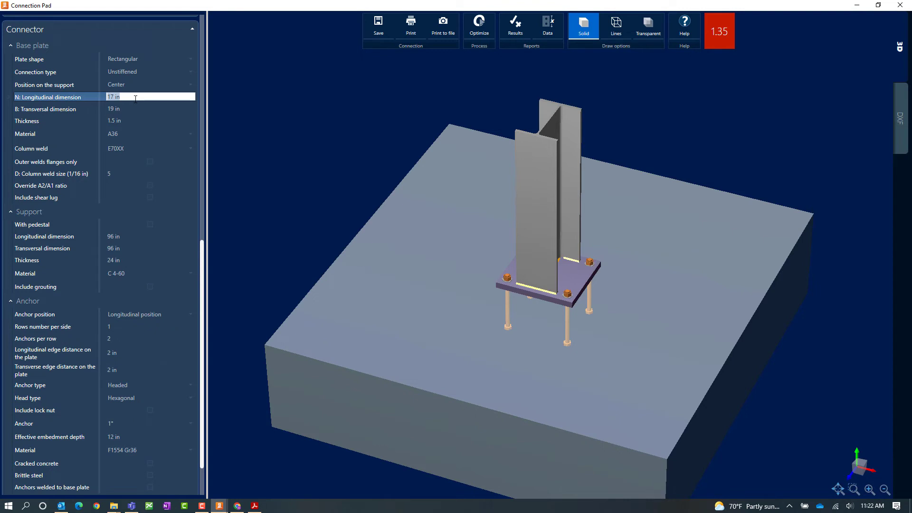
{"action": "type", "text": "24"}
{"action": "key", "text": "Tab"}
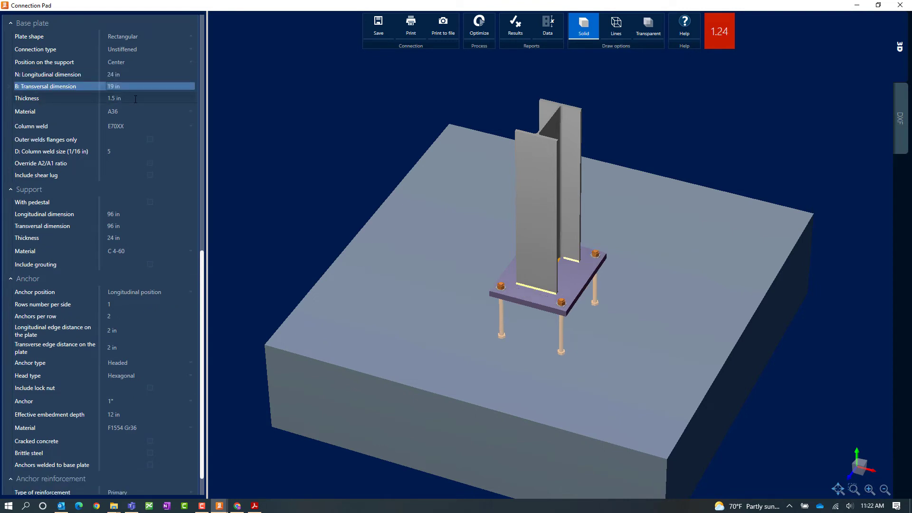
{"action": "type", "text": "2"}
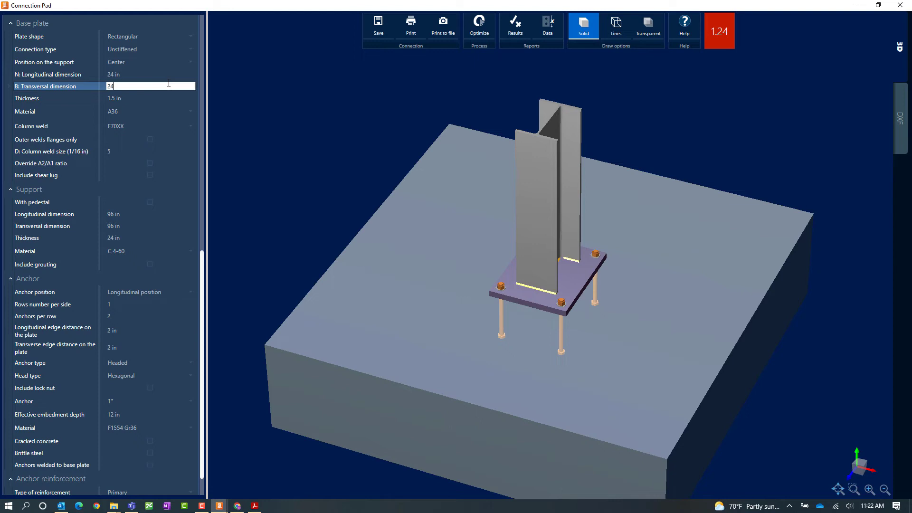
{"action": "type", "text": "4"}
{"action": "key", "text": "Tab"}
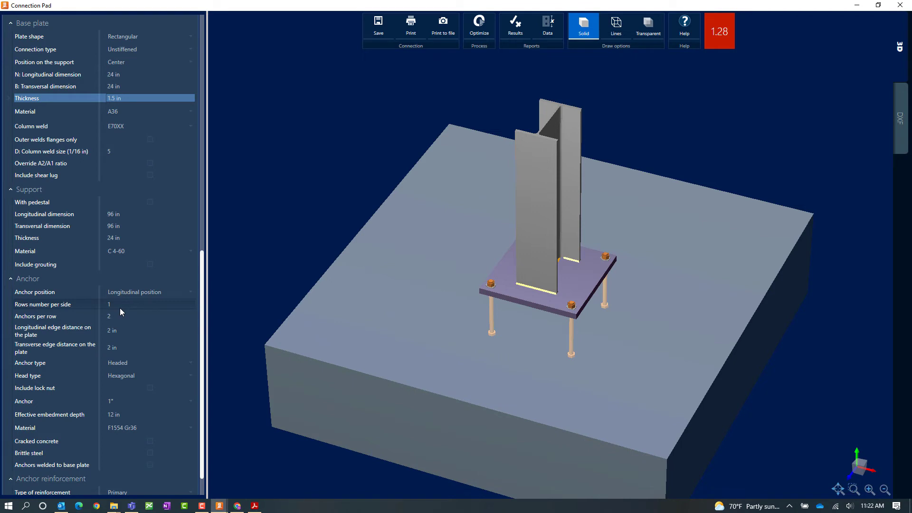
Keep the longitudinal anchor layout and set anchors per row to 3 for six anchors
{"action": "left_click", "coordinate": [158, 291]}
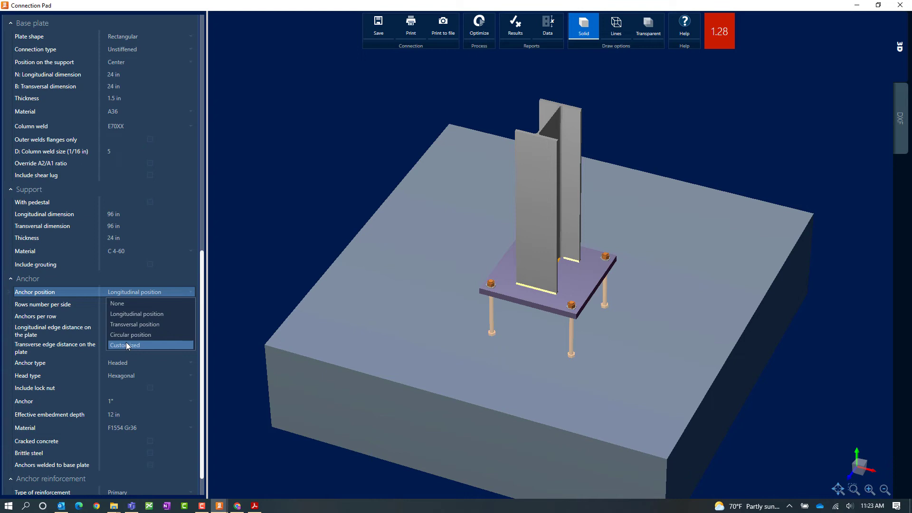
{"action": "left_click", "coordinate": [134, 293]}
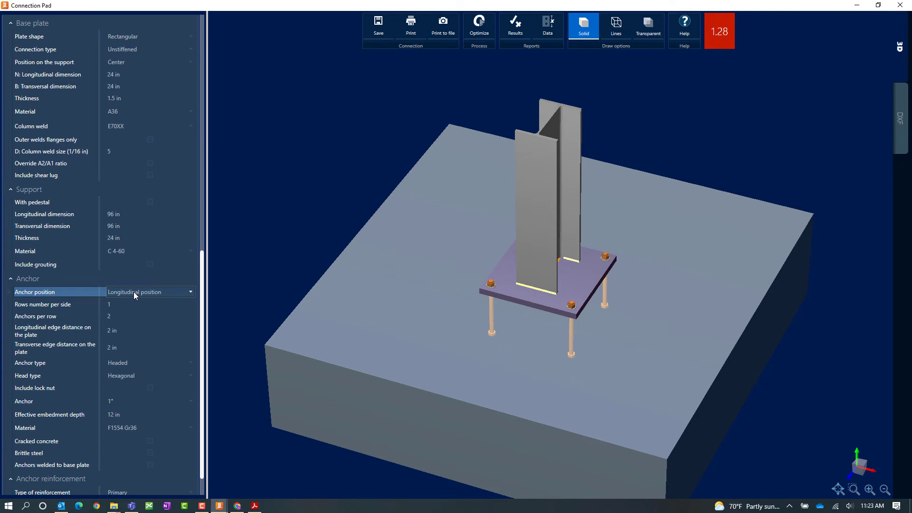
{"action": "left_click", "coordinate": [113, 315]}
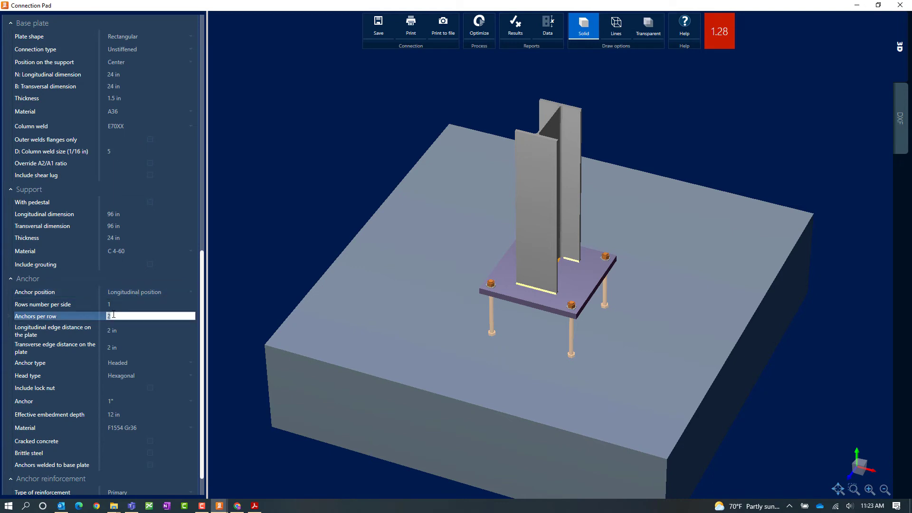
{"action": "type", "text": "3"}
{"action": "key", "text": "Tab"}
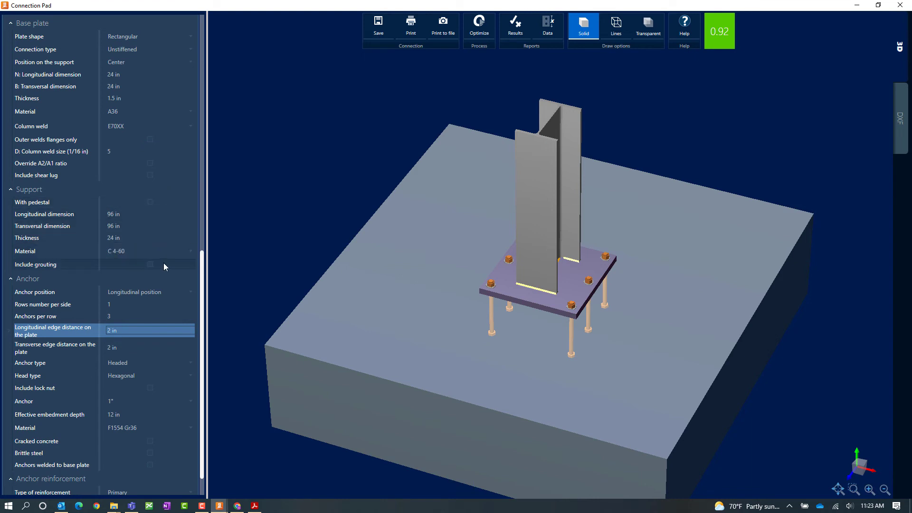
{"action": "scroll", "coordinate": [164, 263], "scroll_direction": "down", "scroll_amount": 1}
{"action": "scroll", "coordinate": [164, 264], "scroll_direction": "down", "scroll_amount": 1}
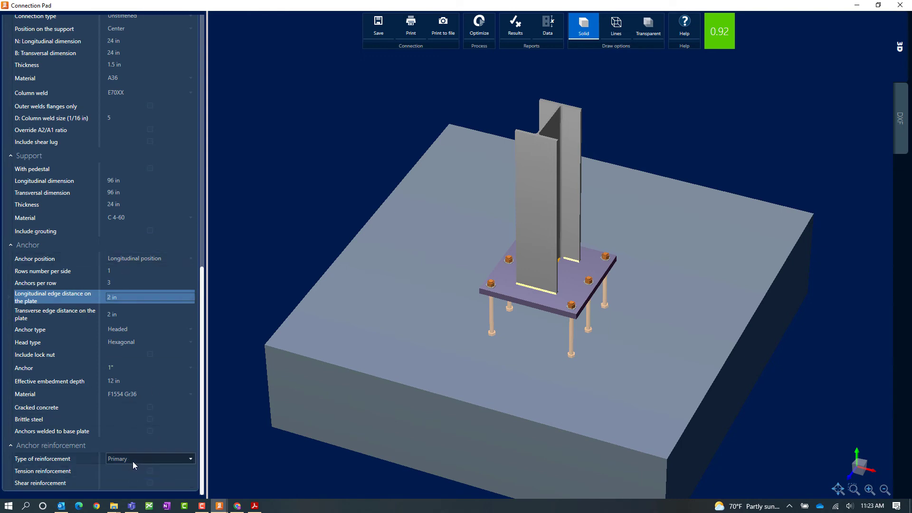
{"action": "scroll", "coordinate": [132, 461], "scroll_direction": "up", "scroll_amount": 12}
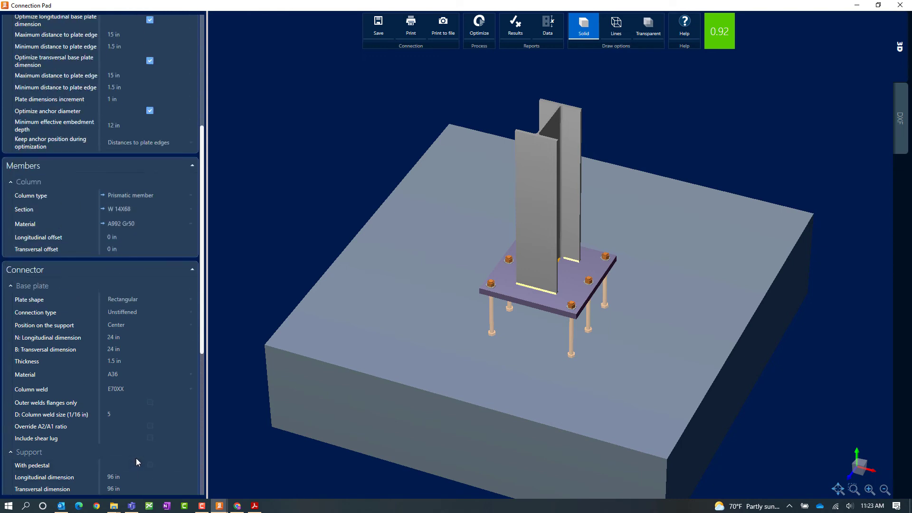
{"action": "scroll", "coordinate": [138, 456], "scroll_direction": "up", "scroll_amount": 8}
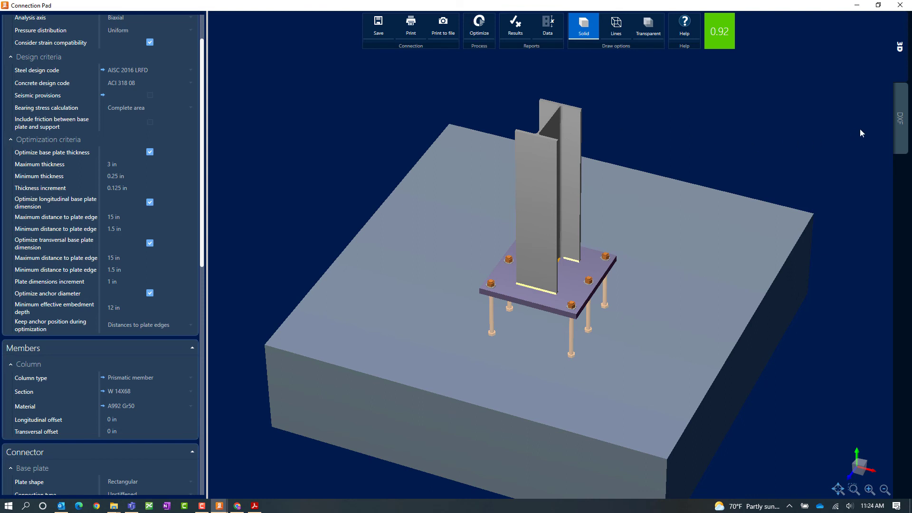
Review the connection's 2-D DXF drawings, then close the Connection Pad
{"action": "left_click", "coordinate": [901, 119]}
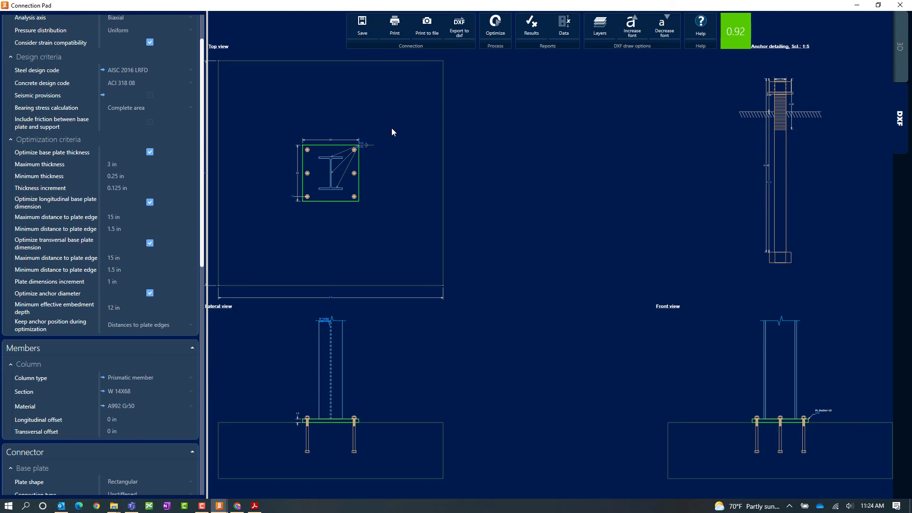
{"action": "left_click", "coordinate": [900, 4]}
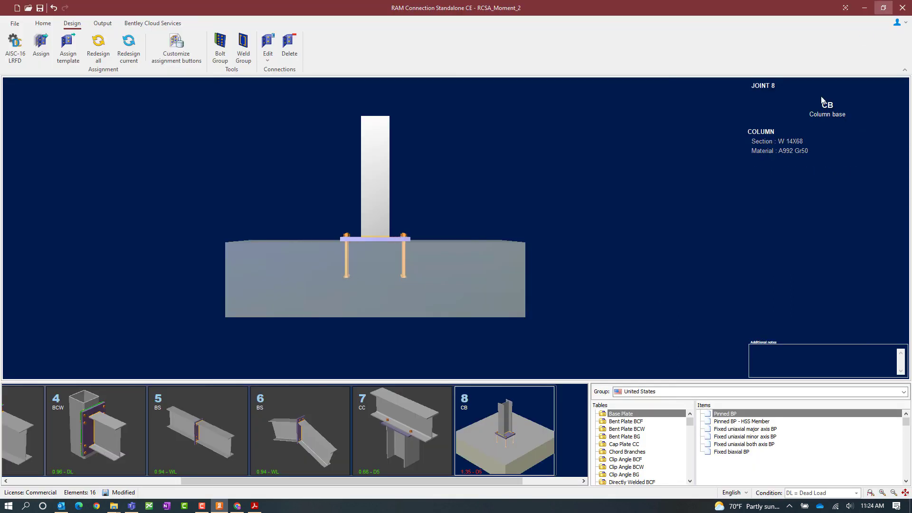